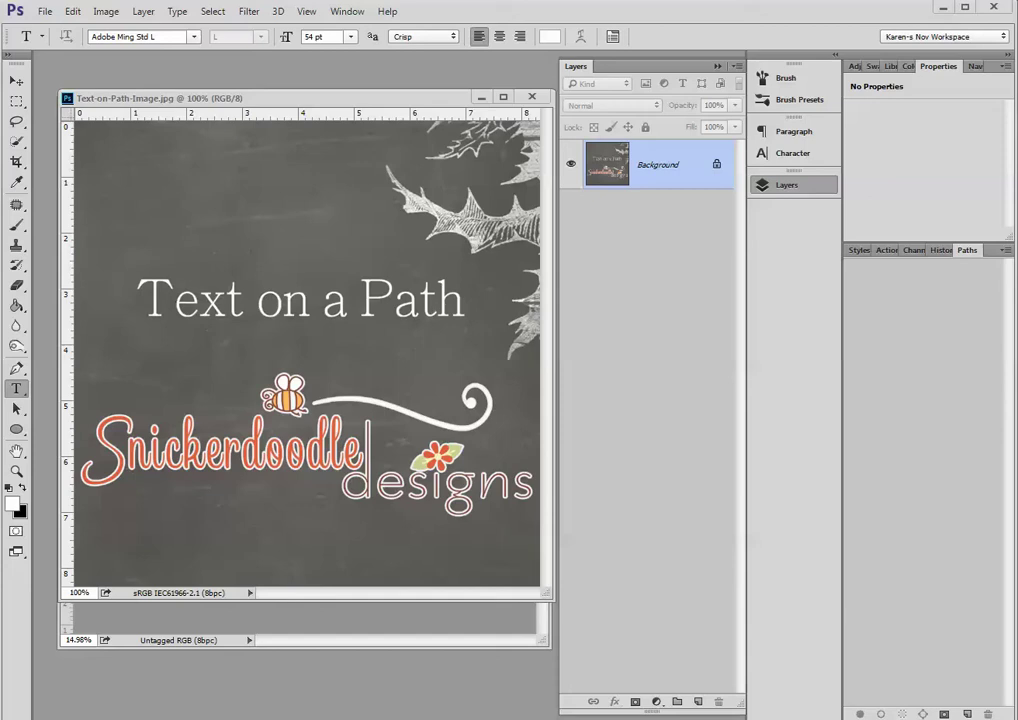
# - Close Text-on-Path-Image.jpg and draw a white circle shape about 1490 px across near the middle of p6.jpg
pyautogui.click(533, 98)
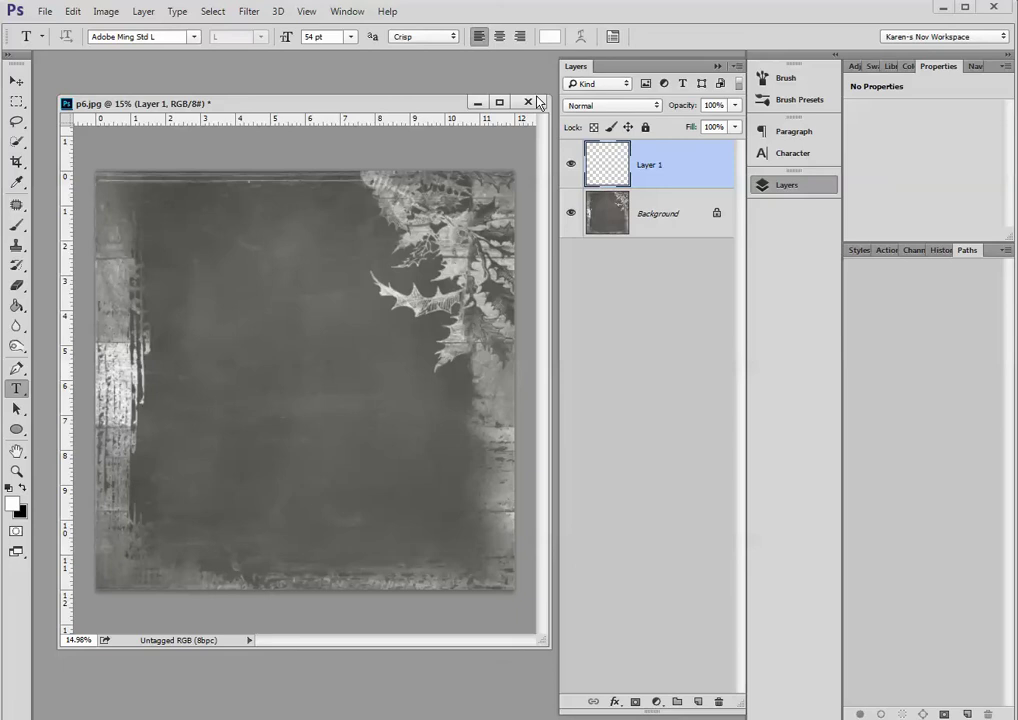
pyautogui.scroll(2, 390, 209)
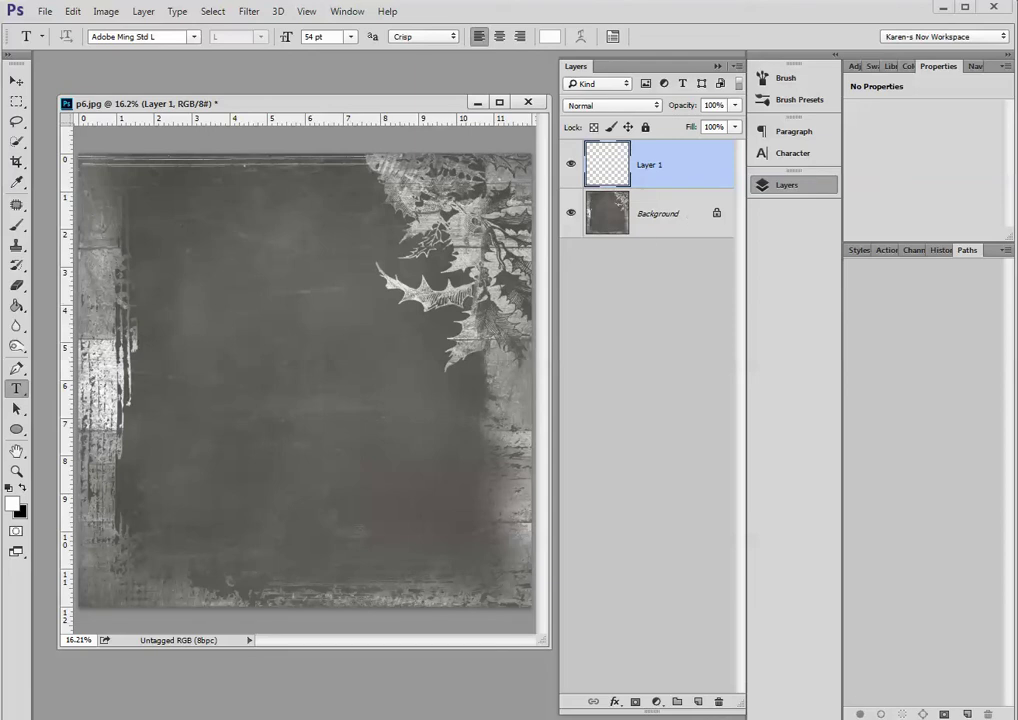
pyautogui.click(25, 431)
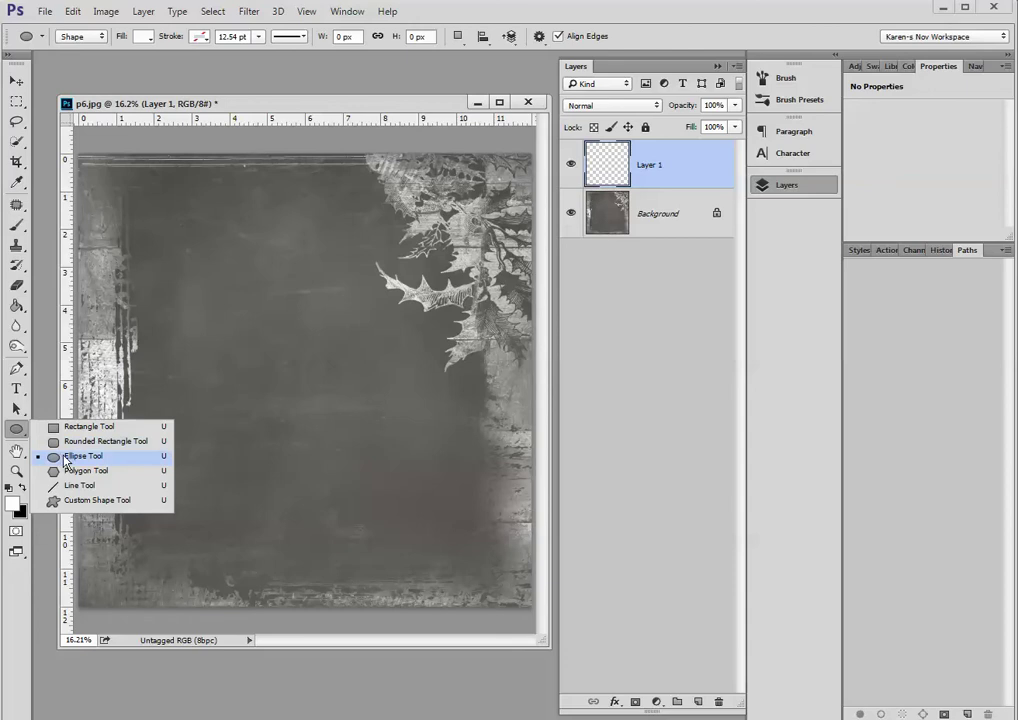
pyautogui.click(60, 456)
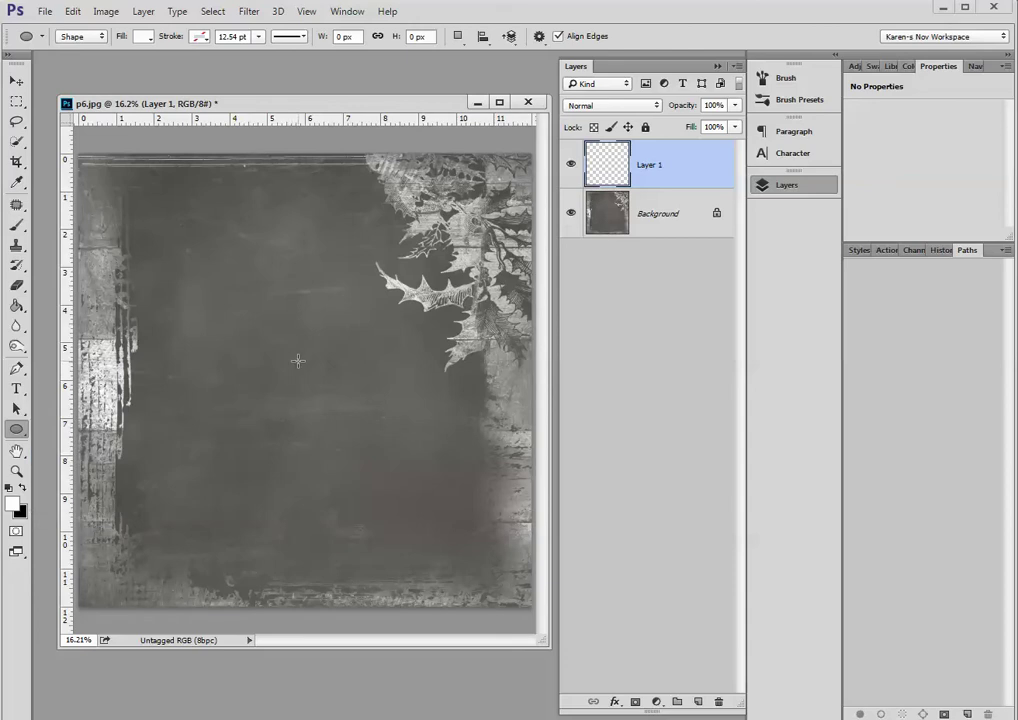
pyautogui.moveTo(298, 361); pyautogui.dragTo(394, 523)
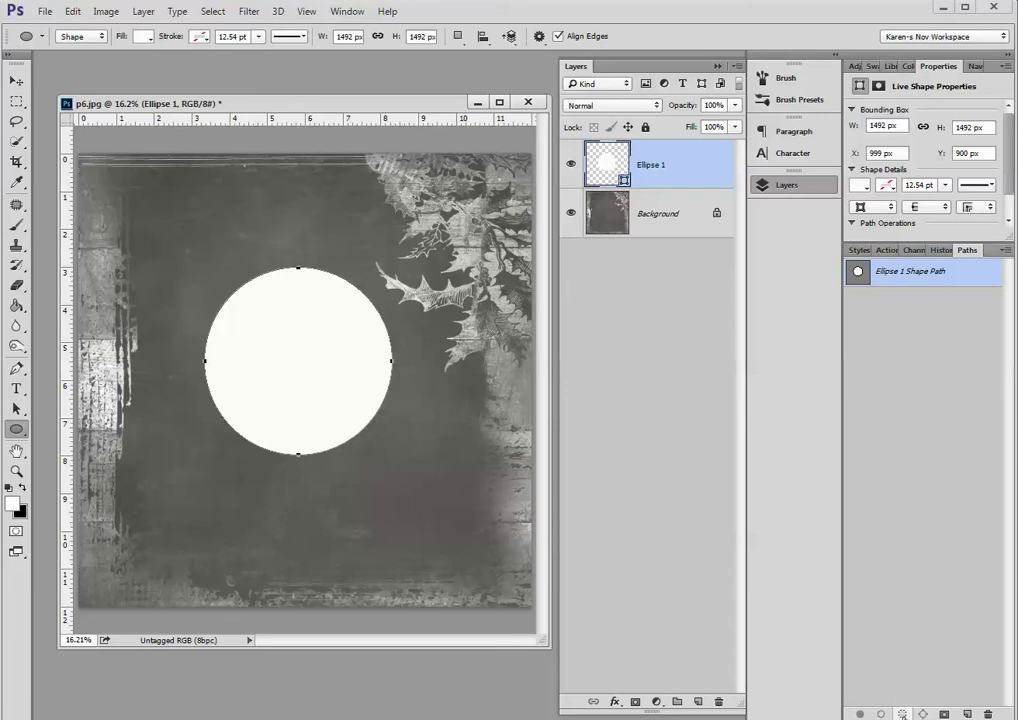
# - Load the circle's shape path as a selection and convert that selection into a work path
pyautogui.click(903, 714)
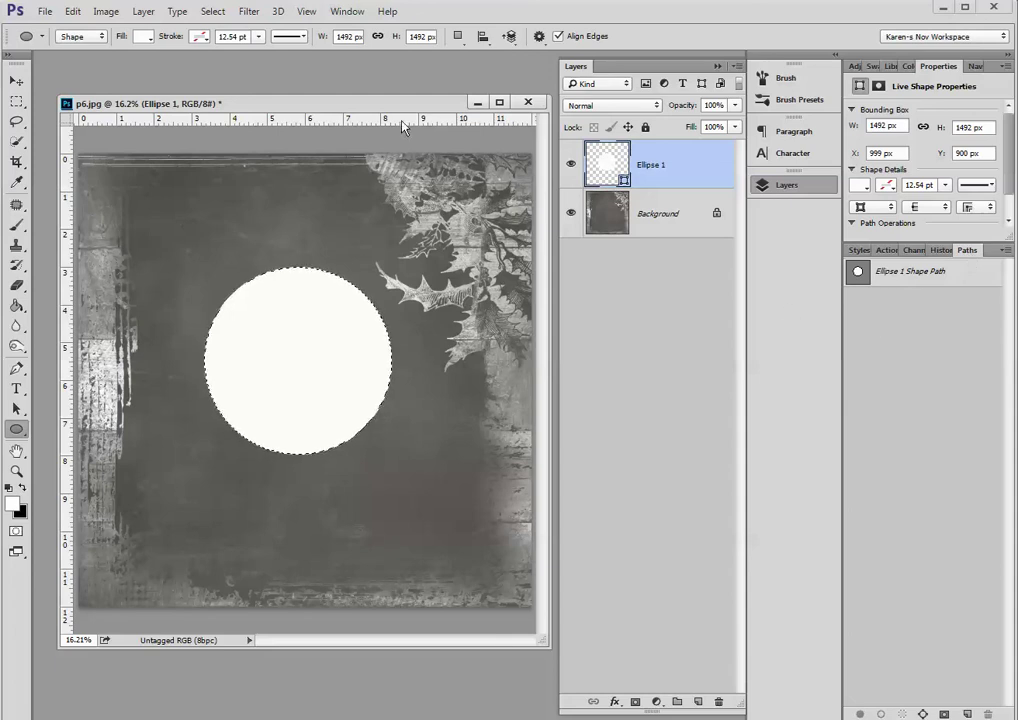
pyautogui.click(350, 12)
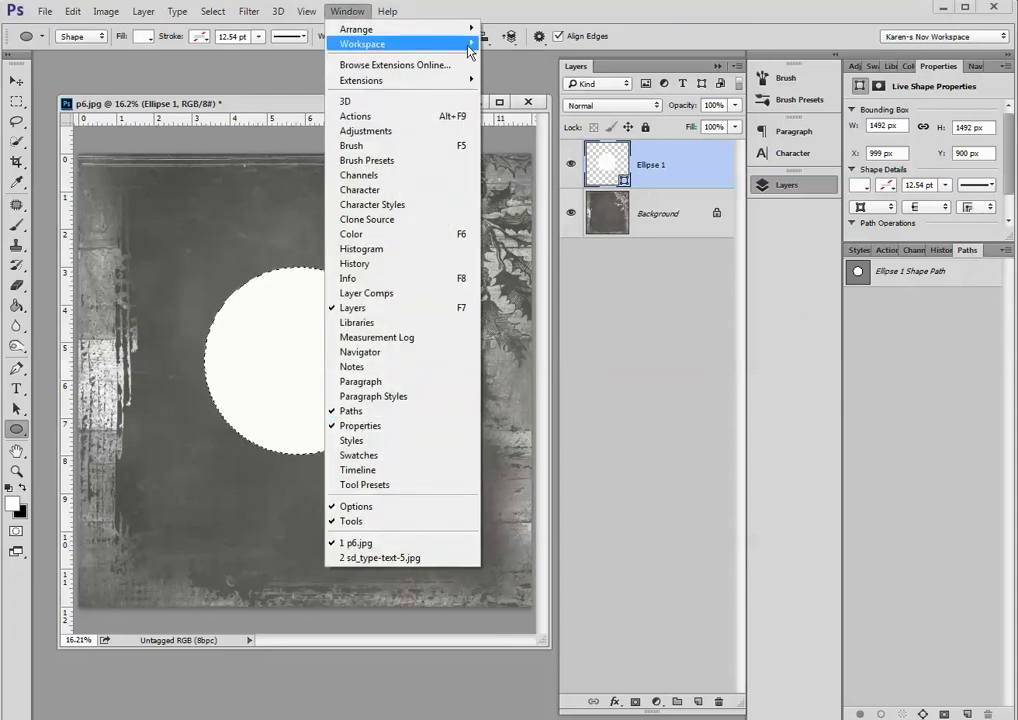
pyautogui.click(559, 12)
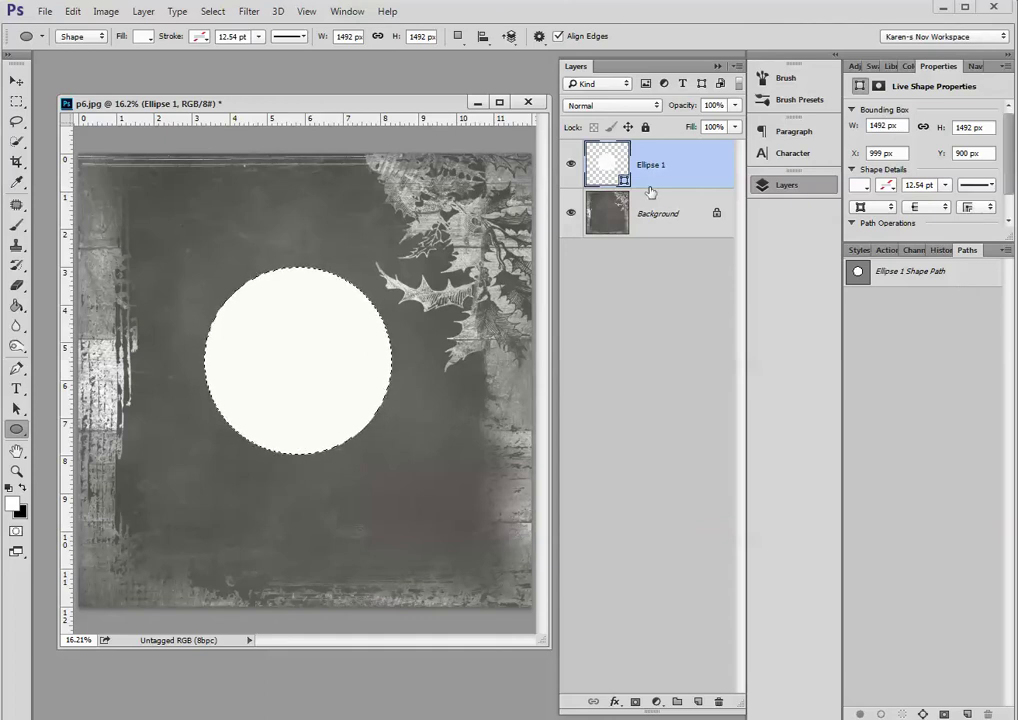
pyautogui.click(962, 280)
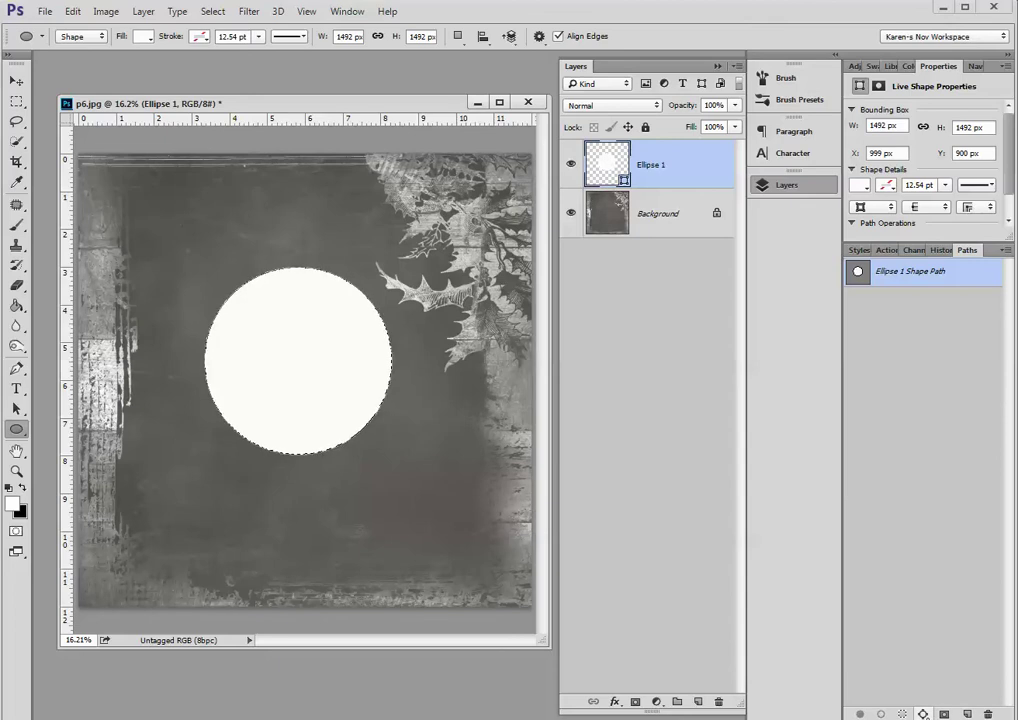
pyautogui.click(923, 713)
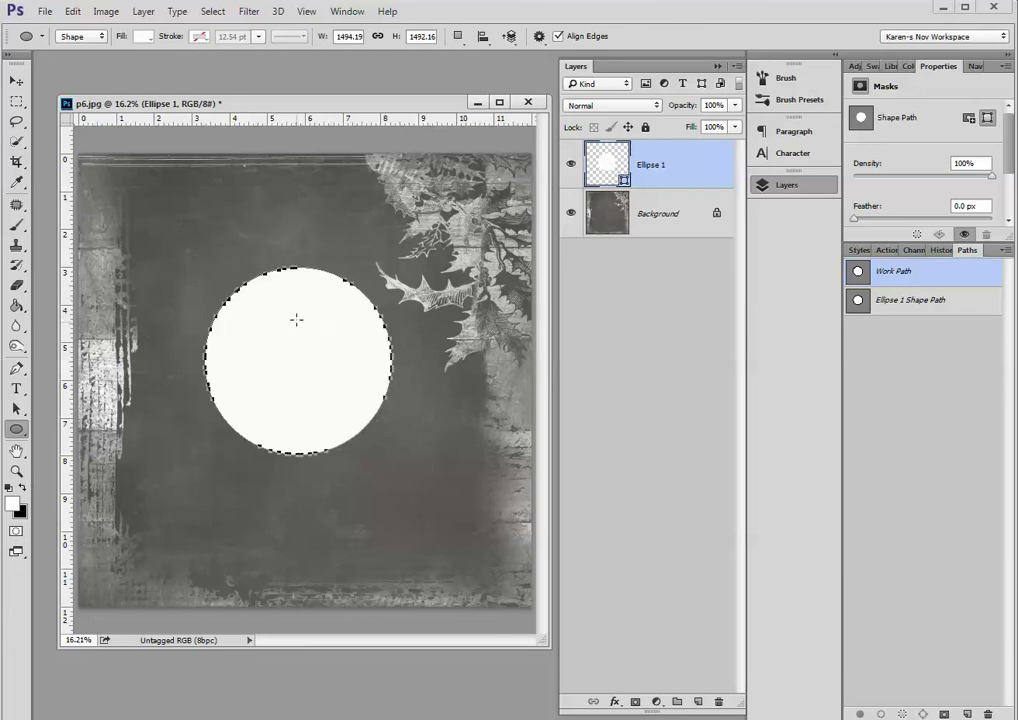
# - Add a new empty layer above the circle's shape layer
pyautogui.scroll(2, 296, 318)
pyautogui.scroll(1, 332, 289)
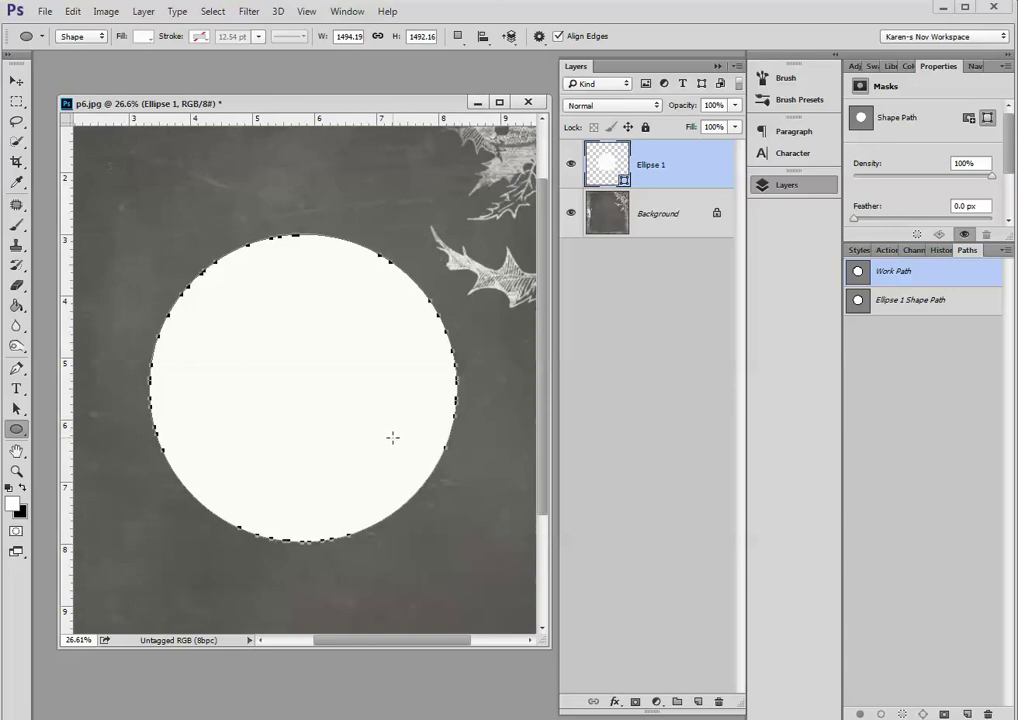
pyautogui.scroll(-3, 290, 427)
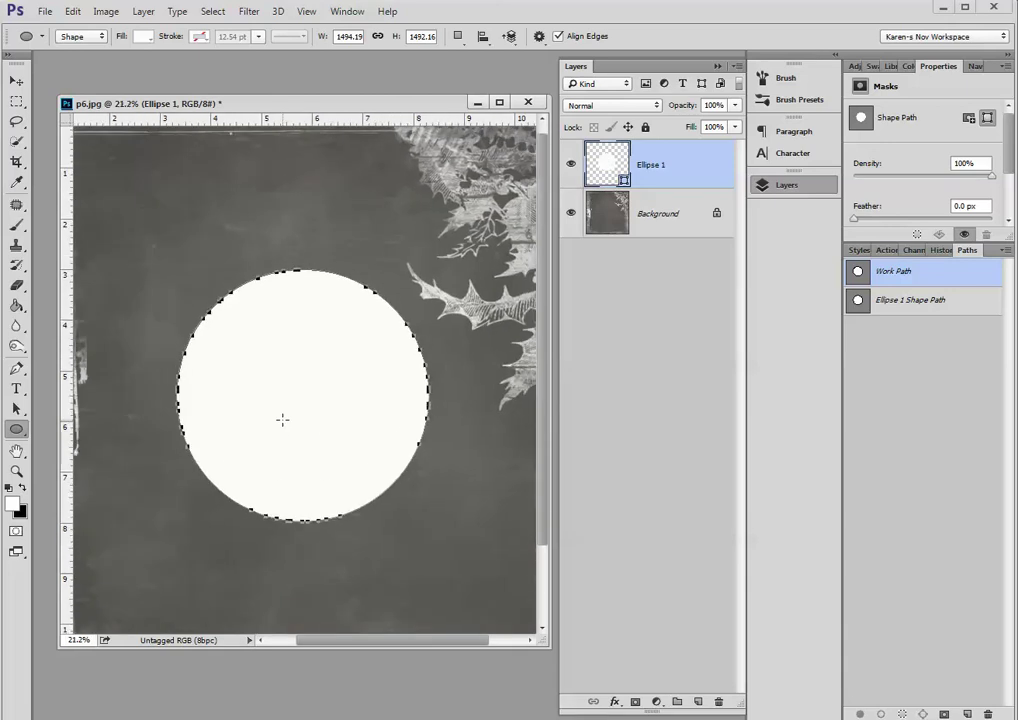
pyautogui.scroll(-1, 283, 420)
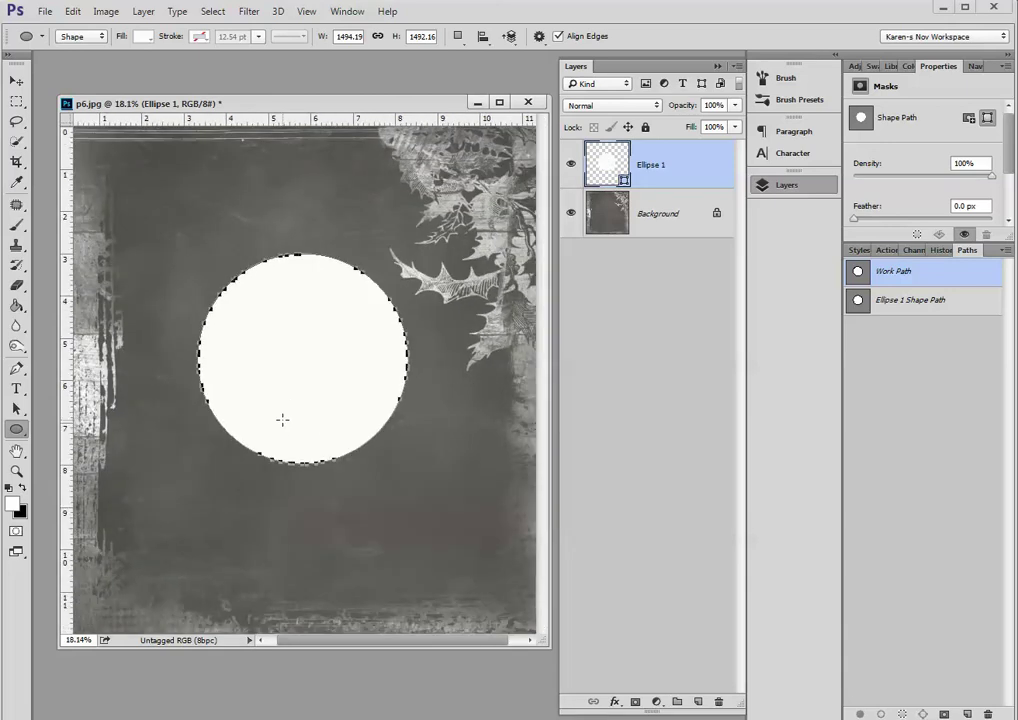
pyautogui.click(699, 703)
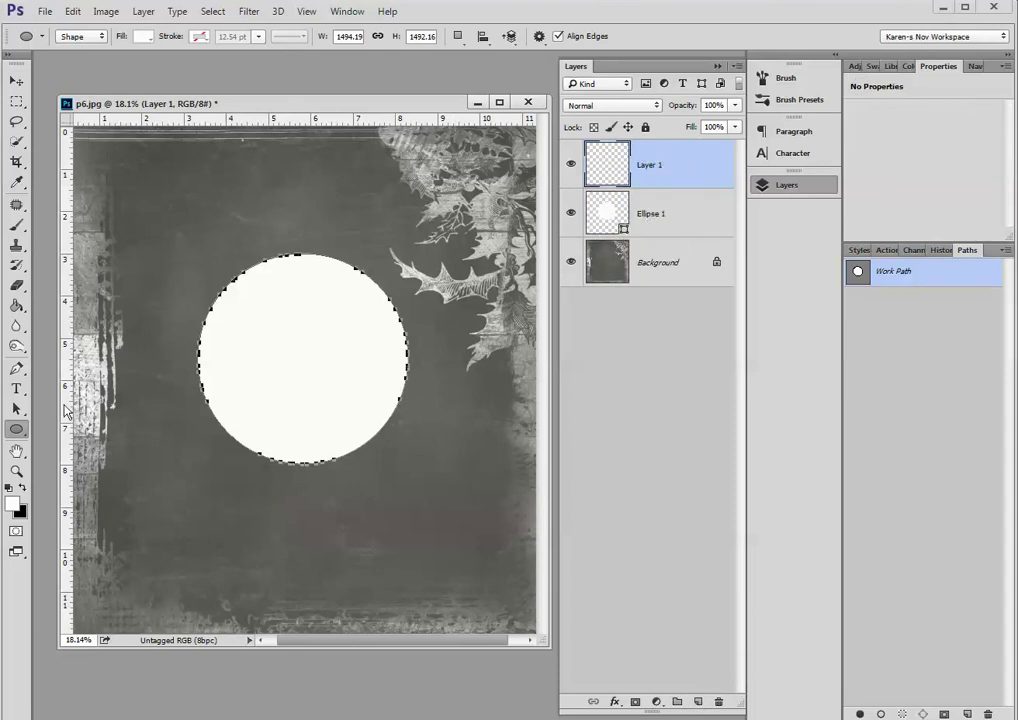
# - Using the Horizontal Type tool, enter "Merry Christmas to all and to all a goodnight" along the circular work path, starting at its upper-left edge
pyautogui.click(18, 390)
pyautogui.rightClick(18, 390)
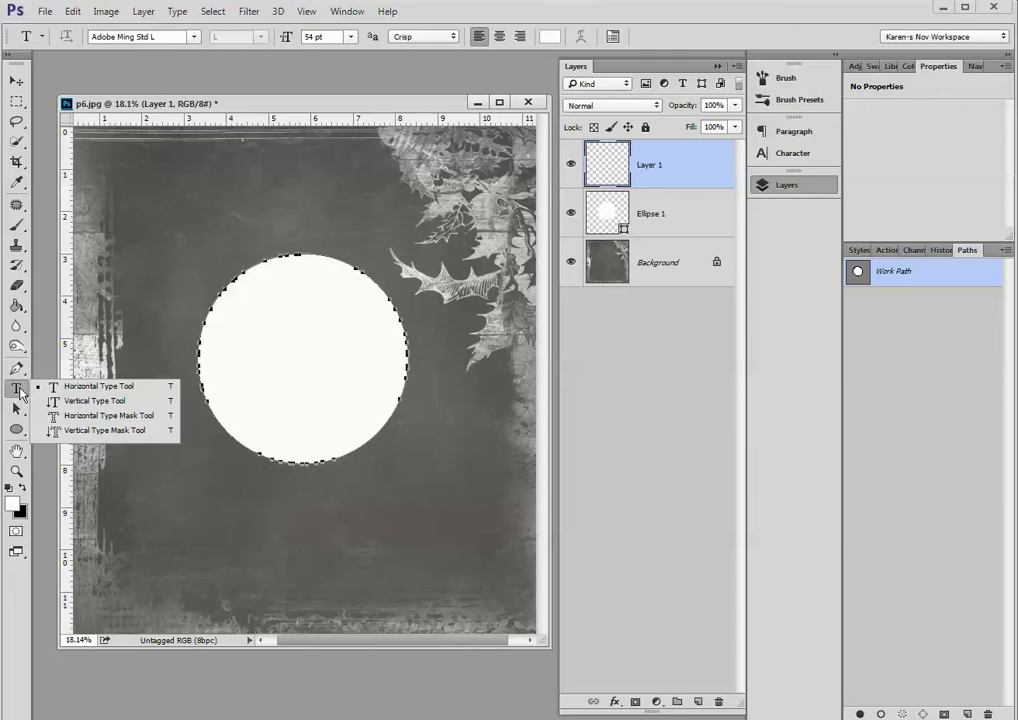
pyautogui.click(93, 390)
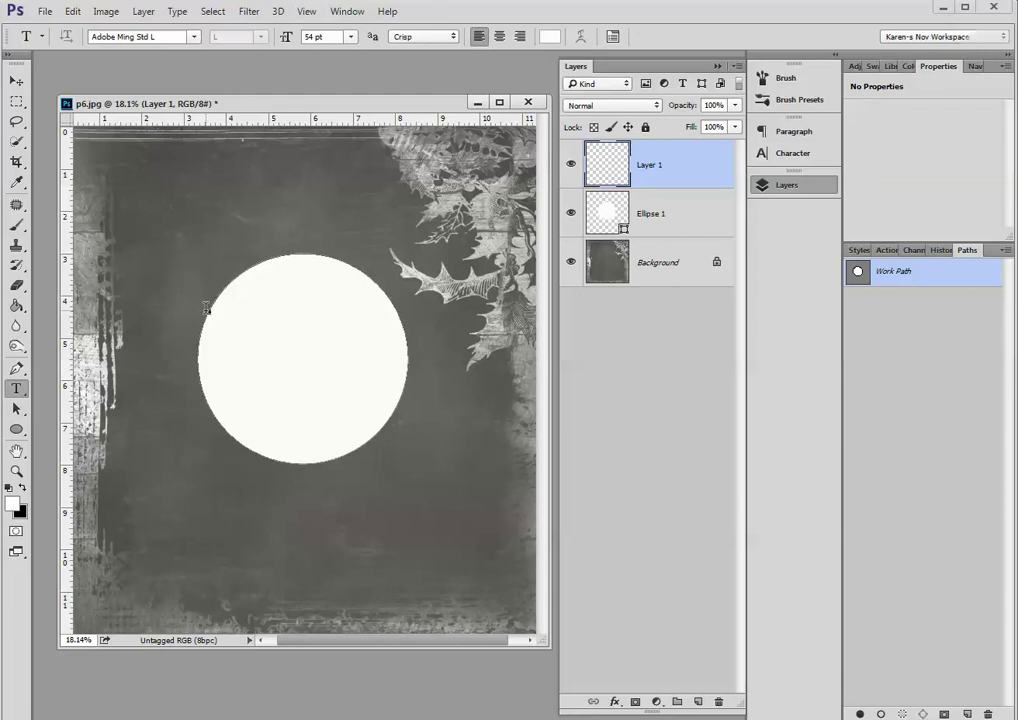
pyautogui.click(205, 308)
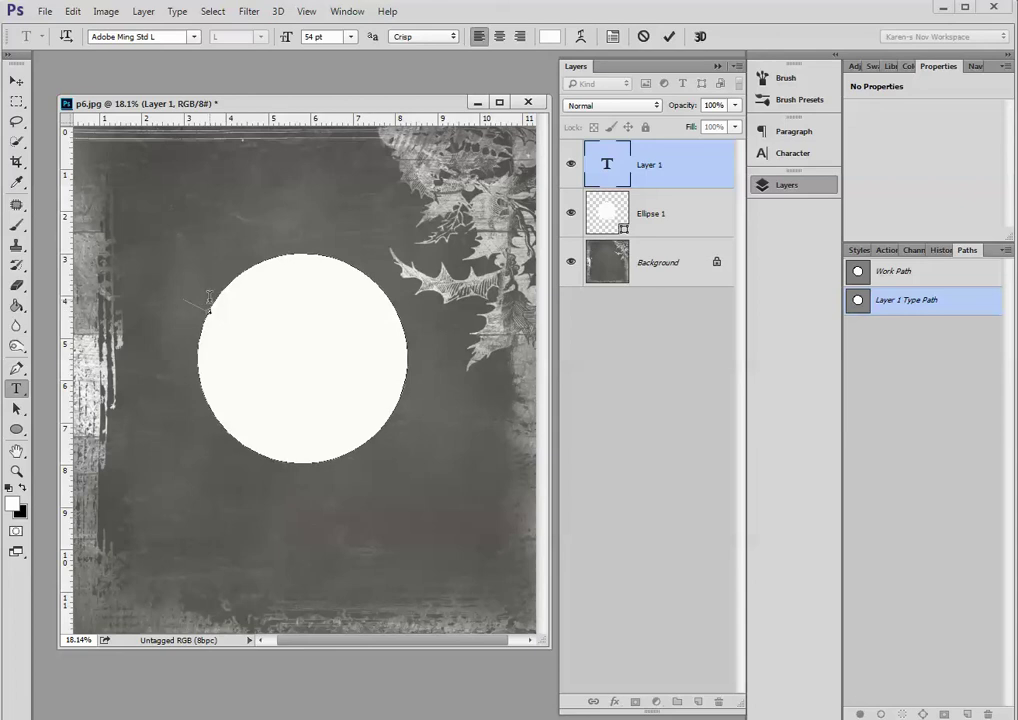
pyautogui.write('Merry Christmas to all a')
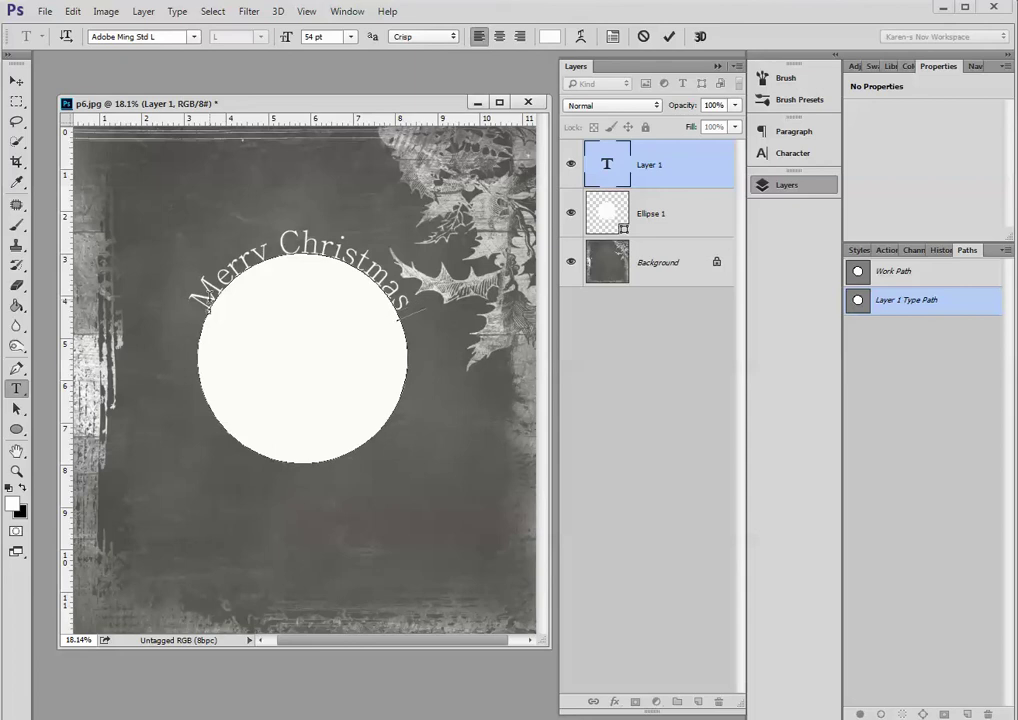
pyautogui.write('o all a goodnight')
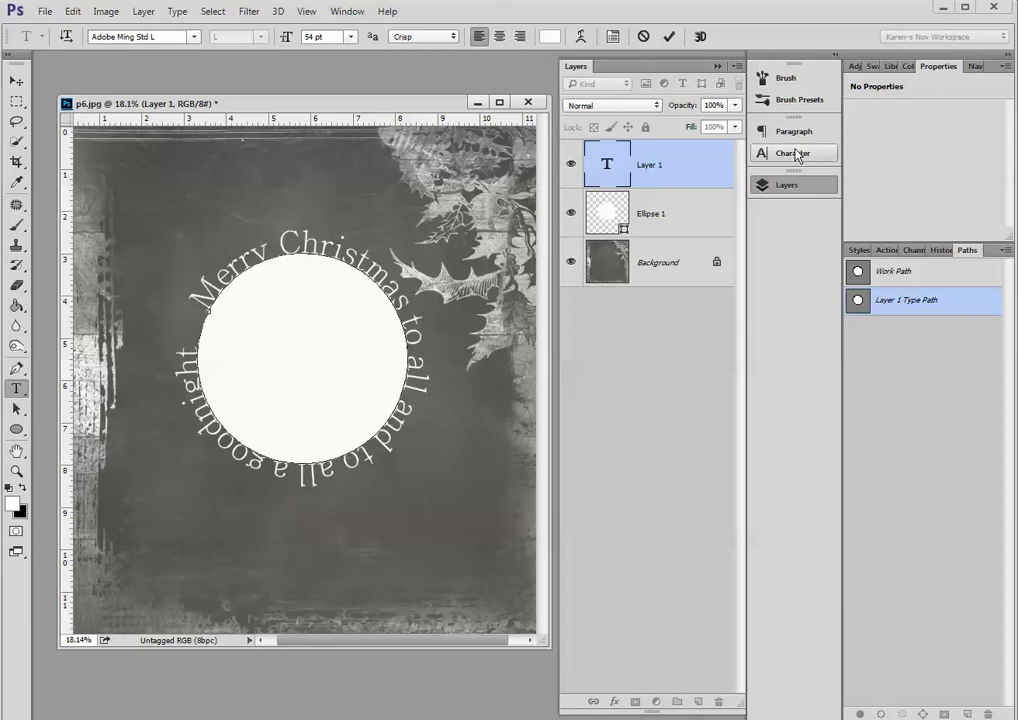
# - Widen the gaps between words with extra spaces so the lettering closes around the circle, and commit the text
pyautogui.click(793, 154)
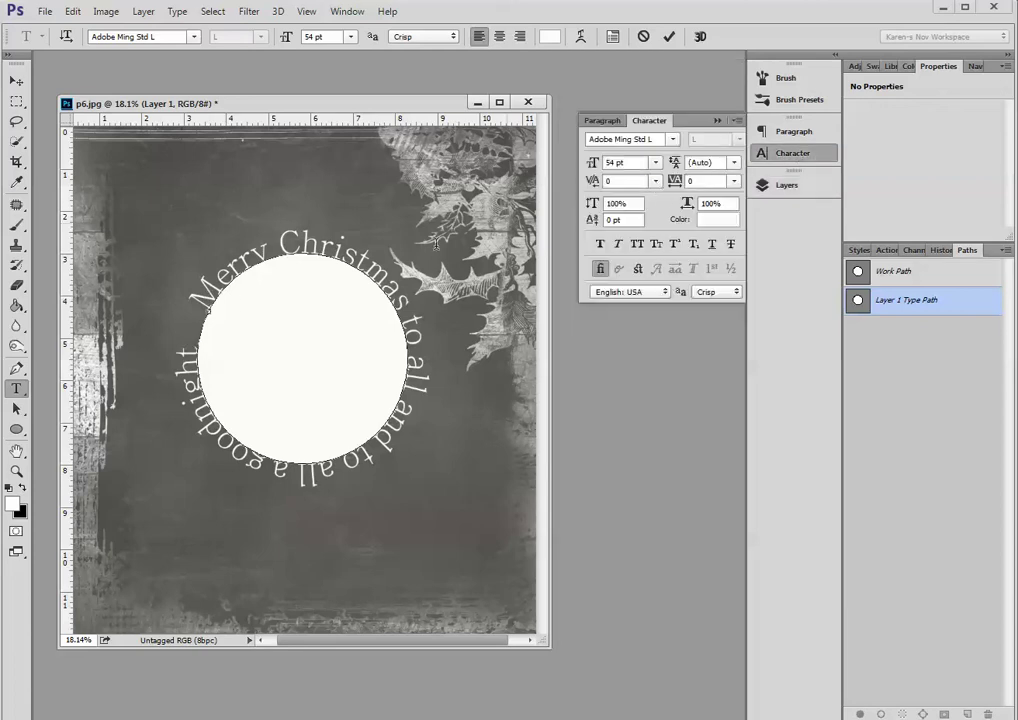
pyautogui.click(792, 190)
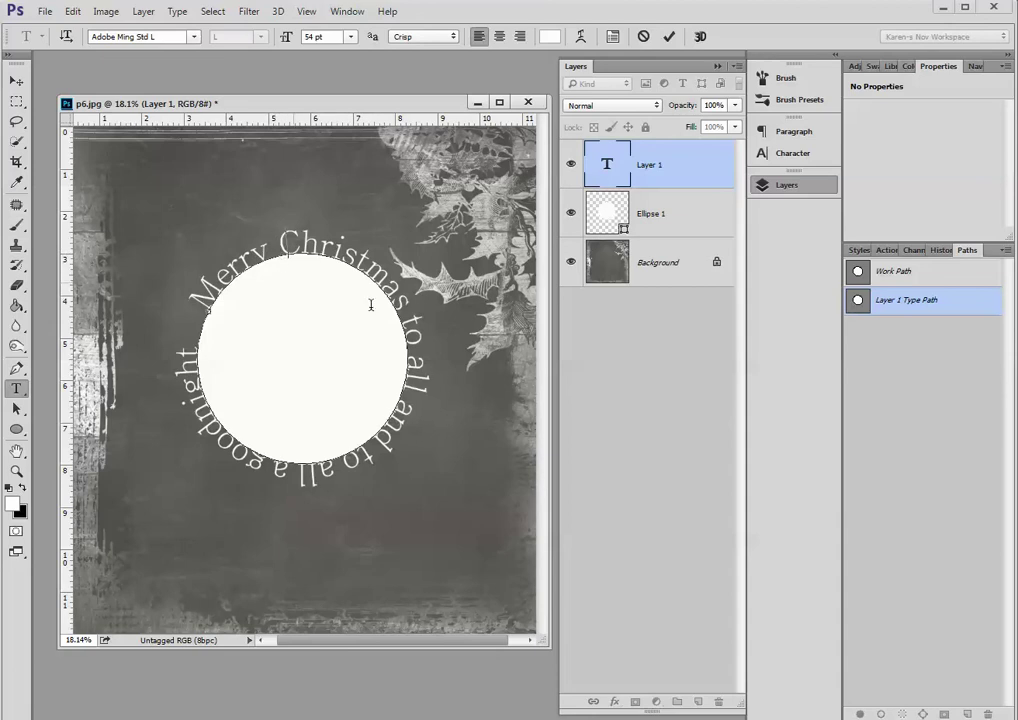
pyautogui.click(410, 318)
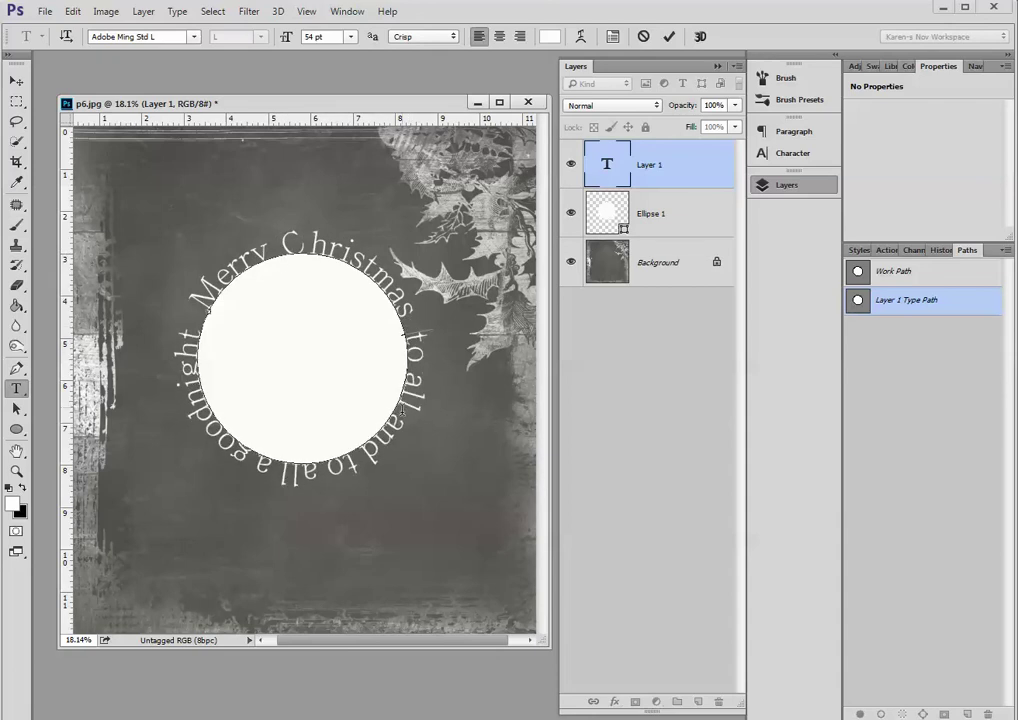
pyautogui.press('BackSpace')
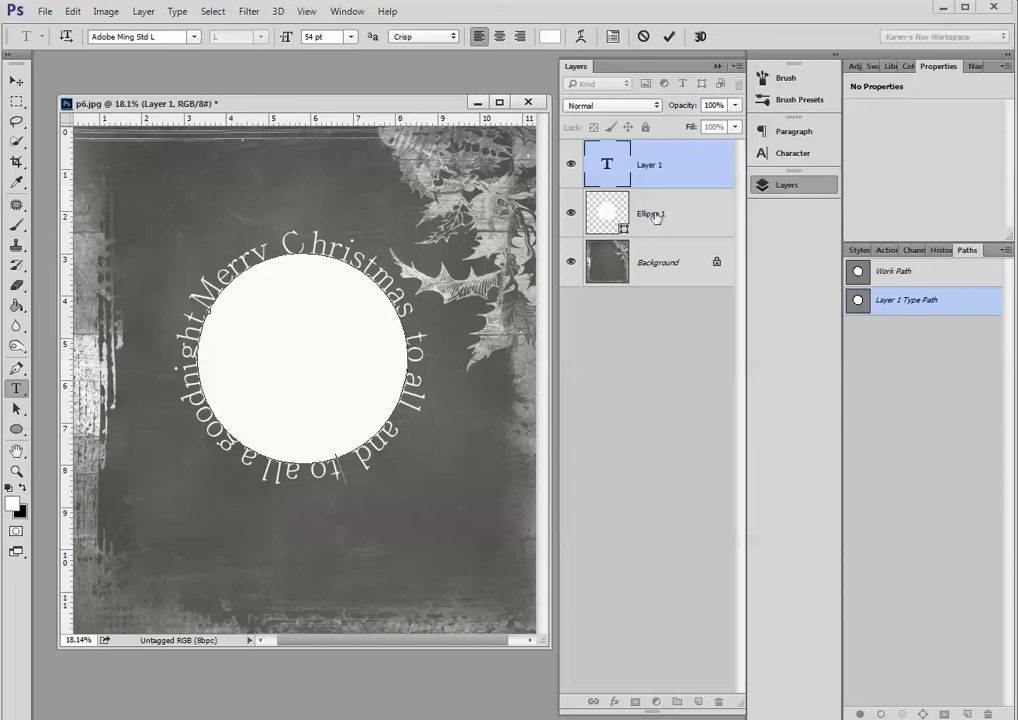
pyautogui.click(567, 218)
# - Scale the Ellipse 1 circle down to about 92% around its centre to leave a gap inside the lettering
pyautogui.click(567, 218)
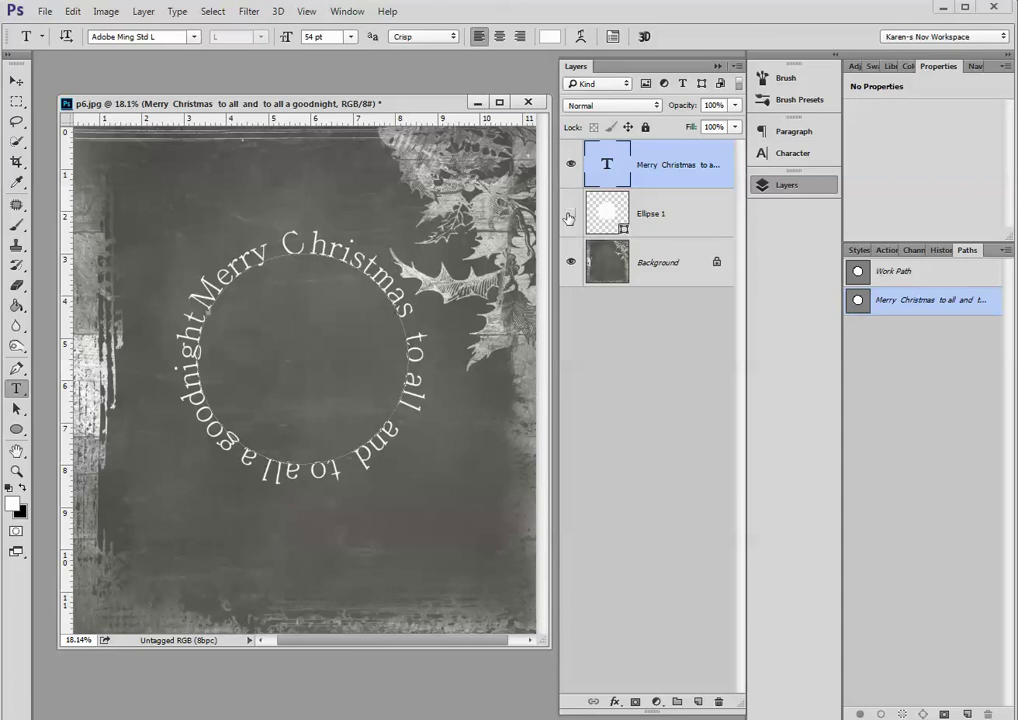
pyautogui.click(569, 218)
pyautogui.click(676, 219)
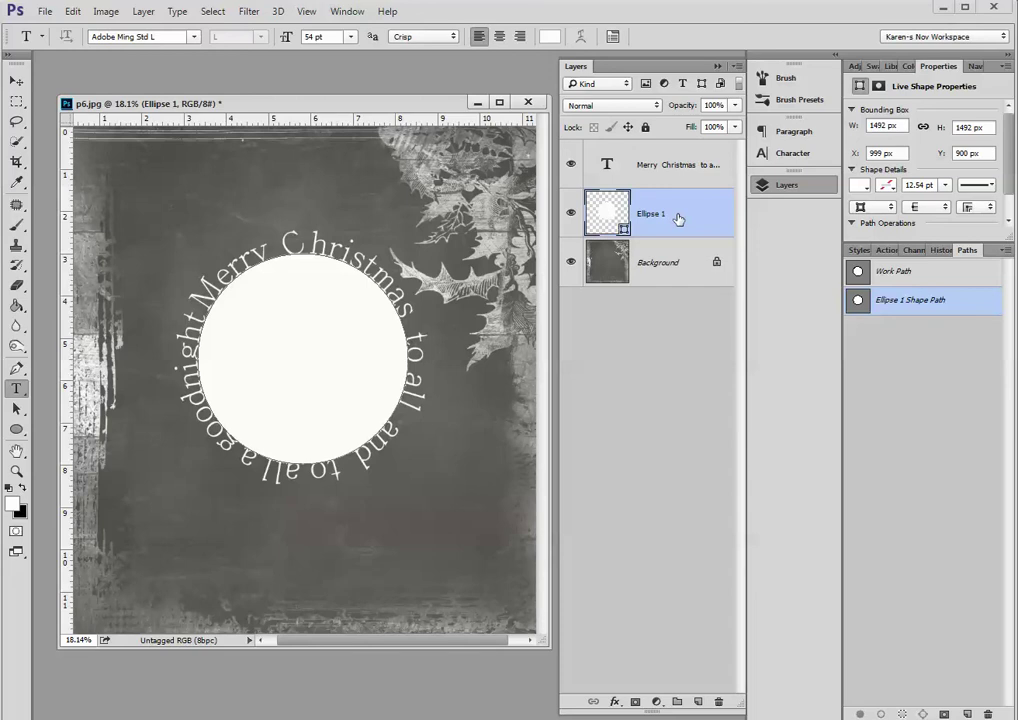
pyautogui.hotkey('ctrl', 't')
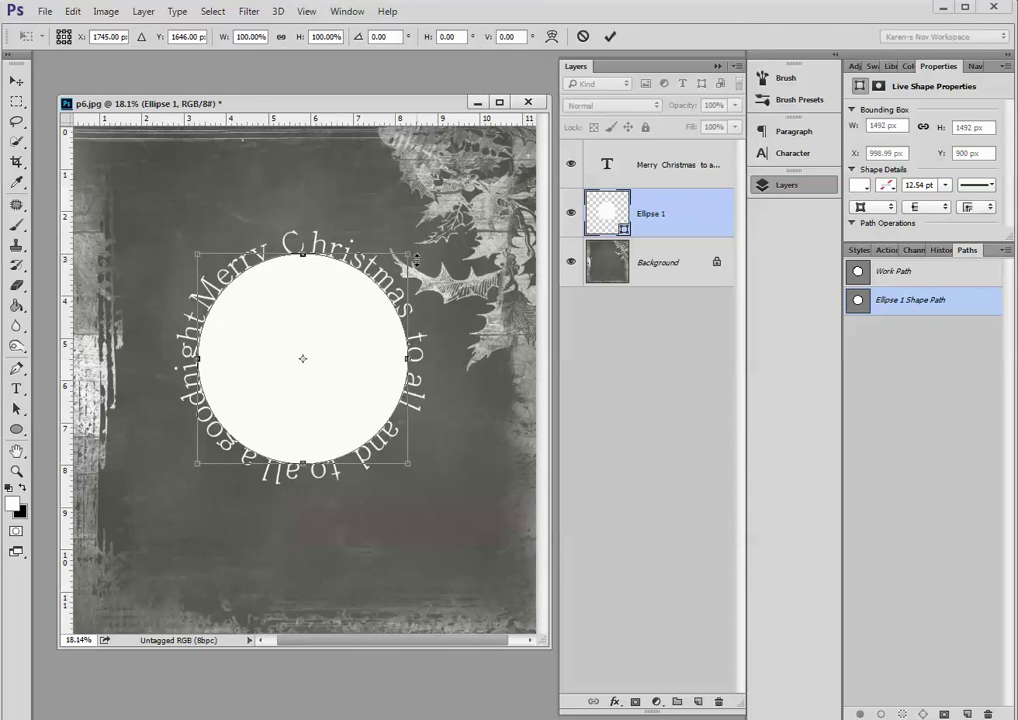
pyautogui.moveTo(409, 254); pyautogui.dragTo(400, 263)
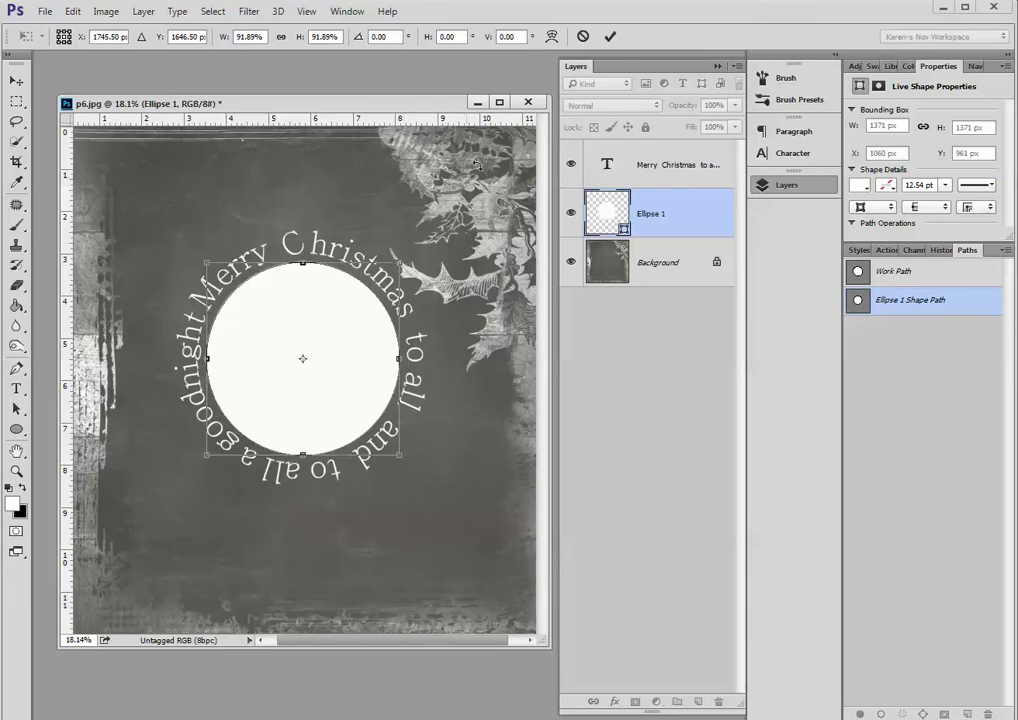
pyautogui.click(611, 37)
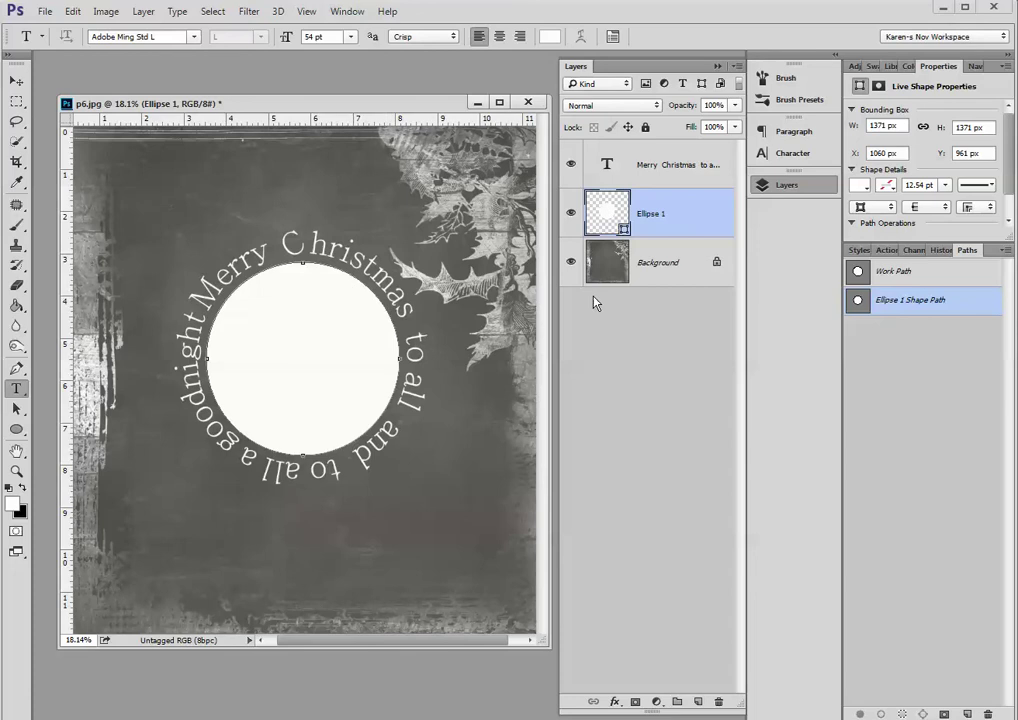
# - Delete the circular work path, keeping the type layer and the ellipse shape
pyautogui.click(962, 276)
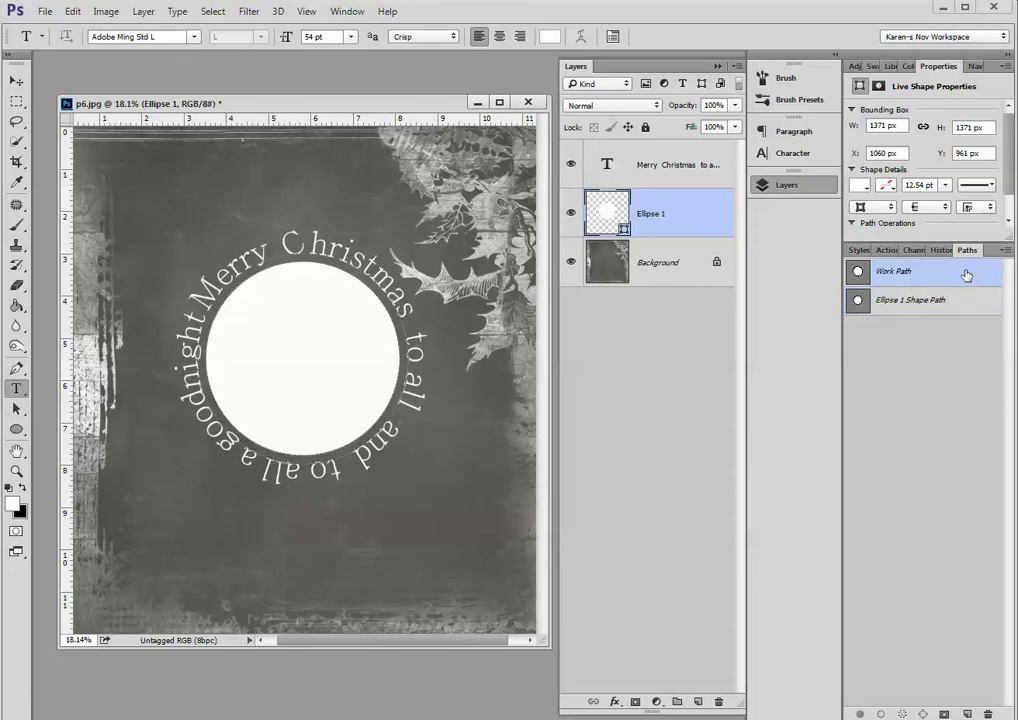
pyautogui.moveTo(967, 276); pyautogui.dragTo(988, 714)
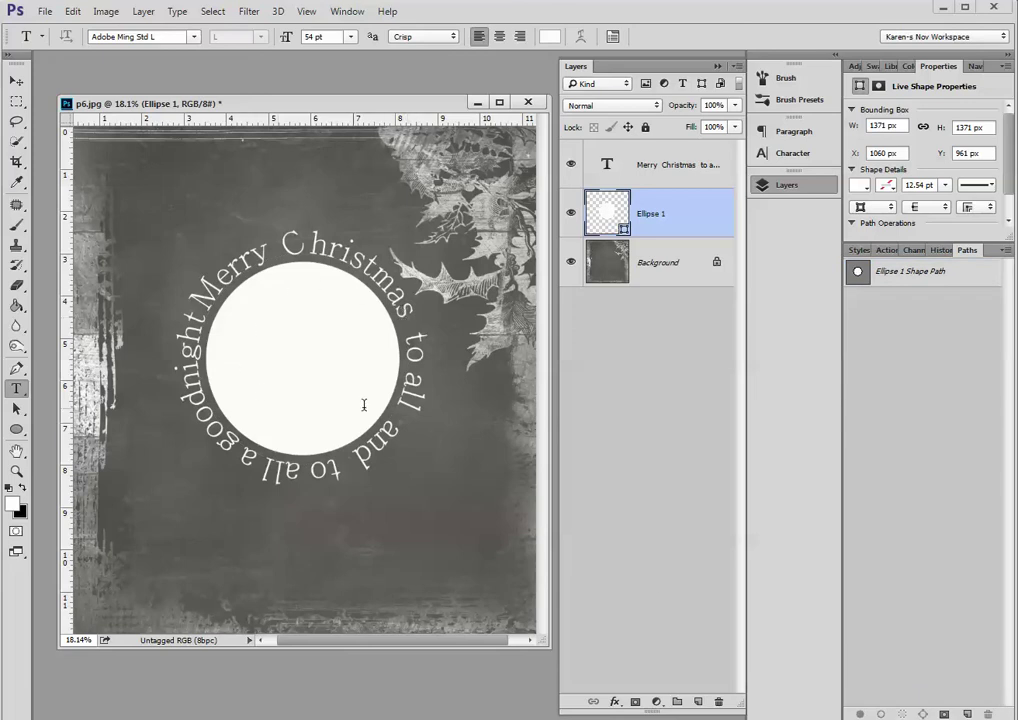
pyautogui.scroll(-2, 456, 428)
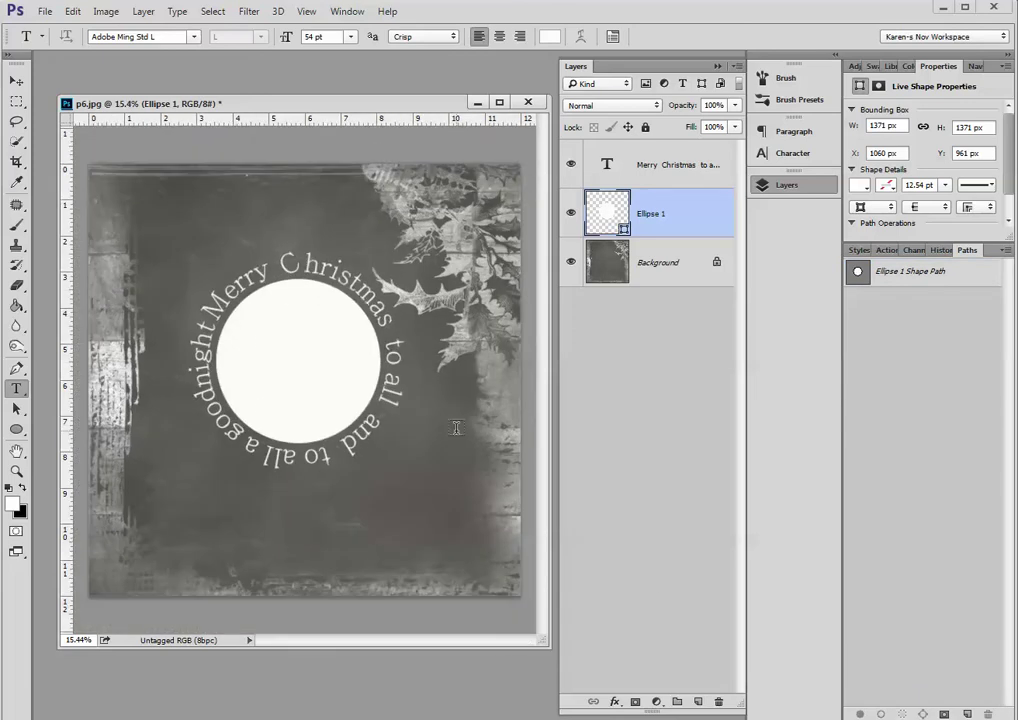
pyautogui.scroll(-1, 456, 428)
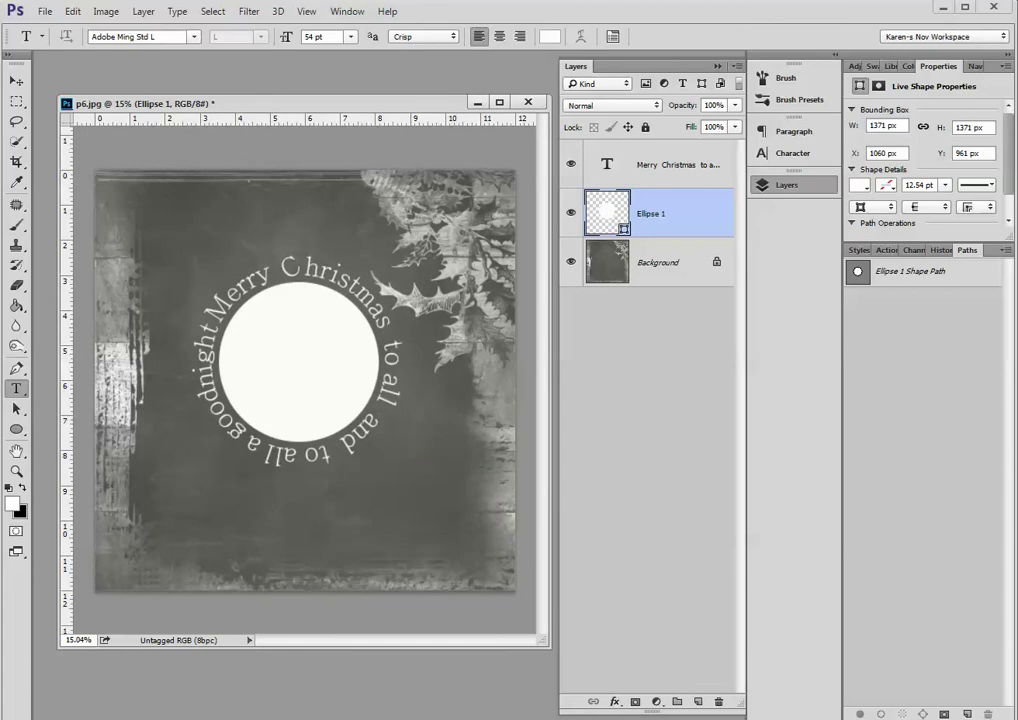
# - View the finished example sd_type-text-5.jpg and close it, and hide the Ellipse 1 layer in p6.jpg
pyautogui.hotkey('ctrl', 'Tab')
pyautogui.moveTo(368, 112); pyautogui.dragTo(386, 95)
pyautogui.scroll(-2, 337, 204)
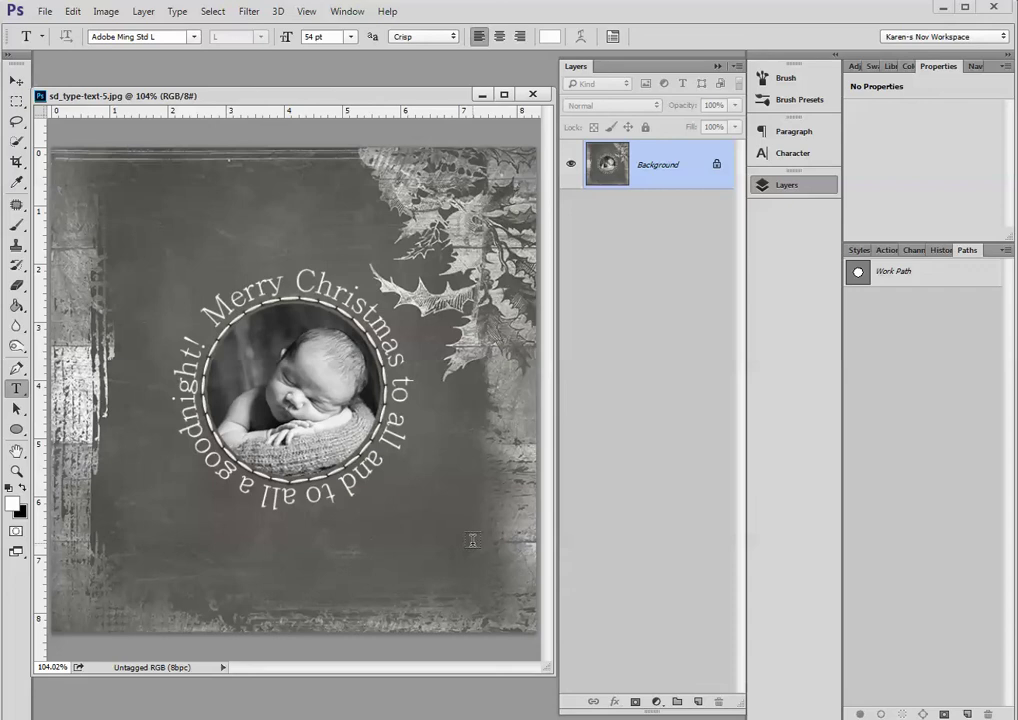
pyautogui.click(532, 97)
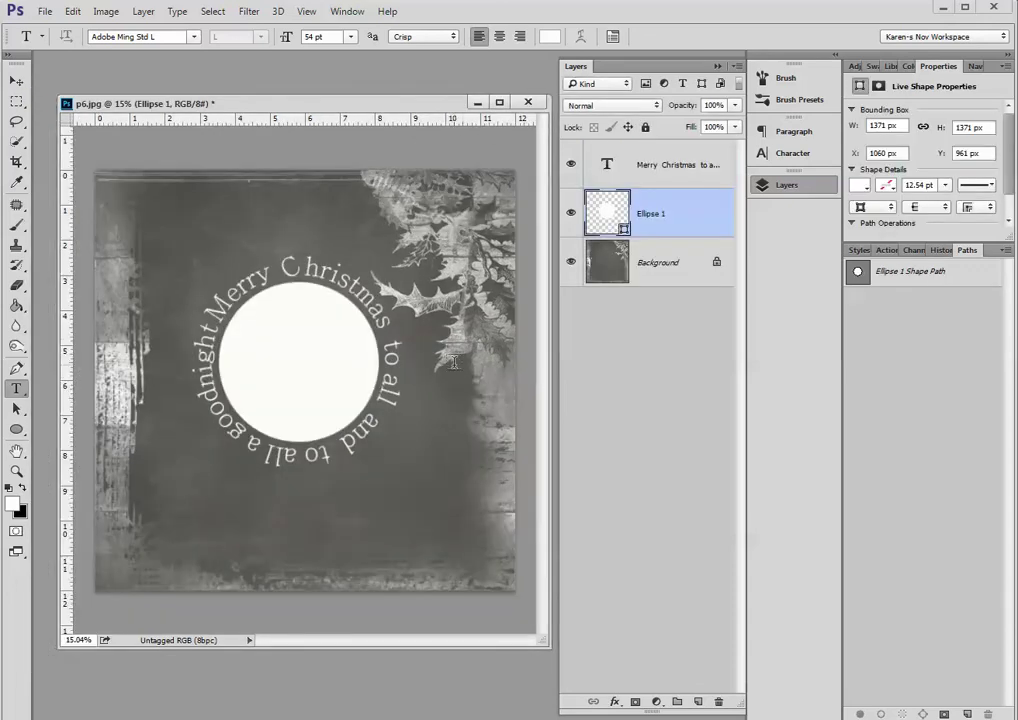
pyautogui.click(571, 214)
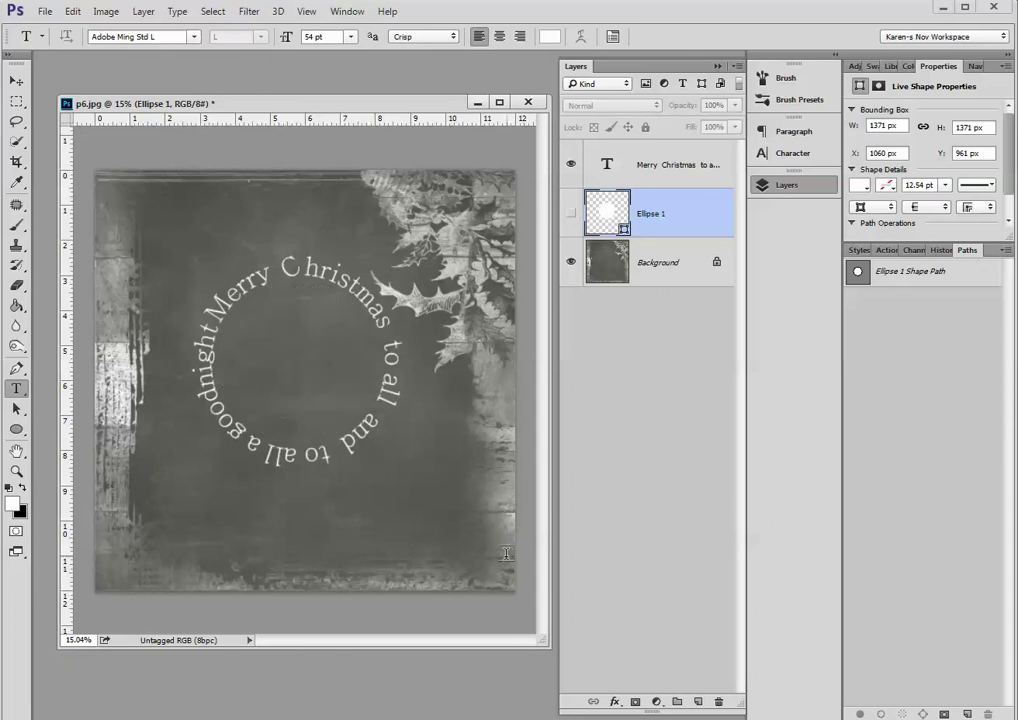